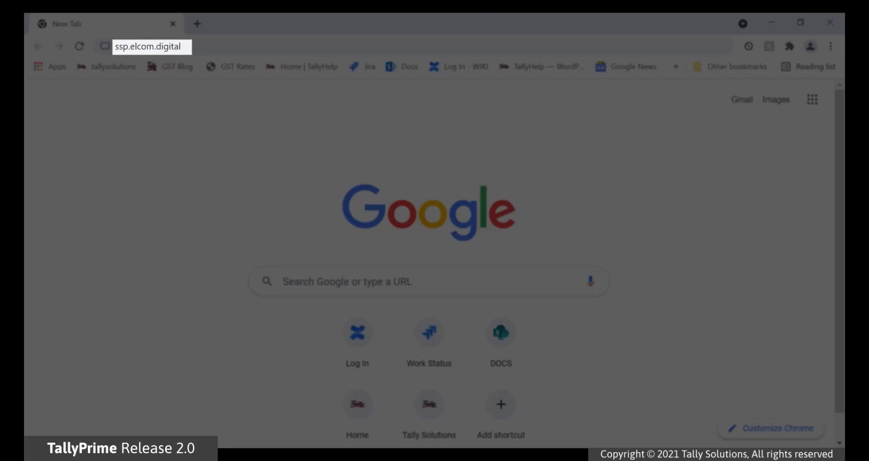
- Load the login page and sign in with the Tally.NET password and Secure PIN
key(Return)
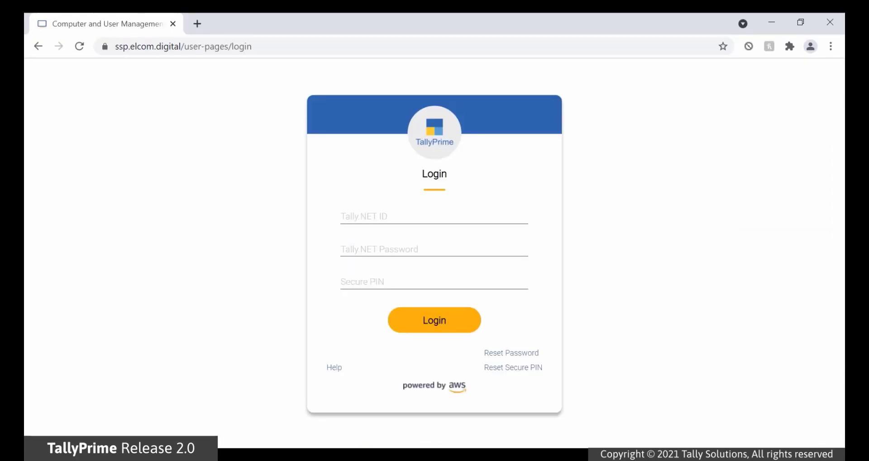
text(•••••••••••)
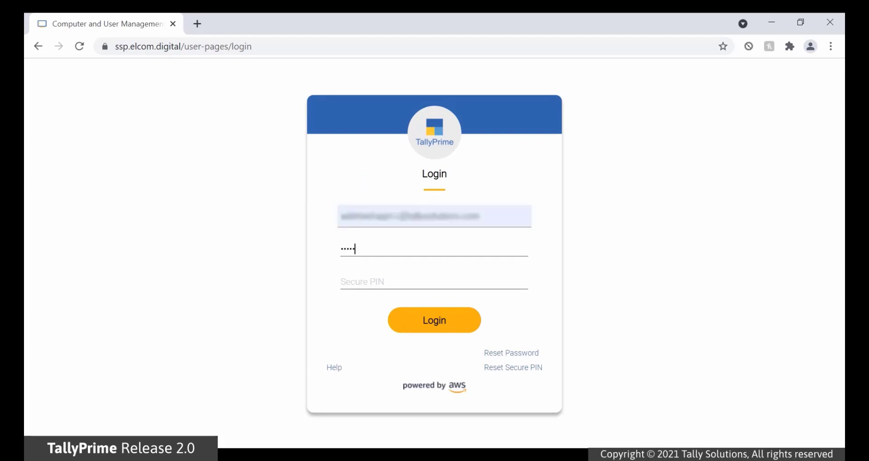
key(Tab)
text(••••••)
click(457, 322)
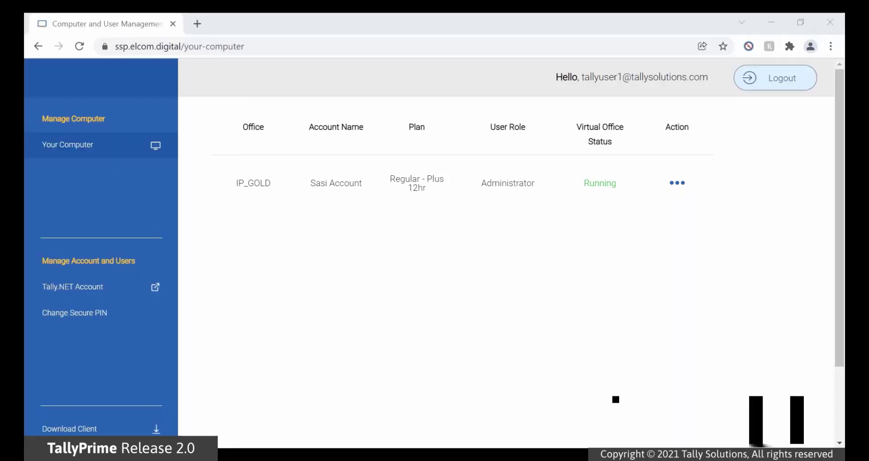
click(681, 189)
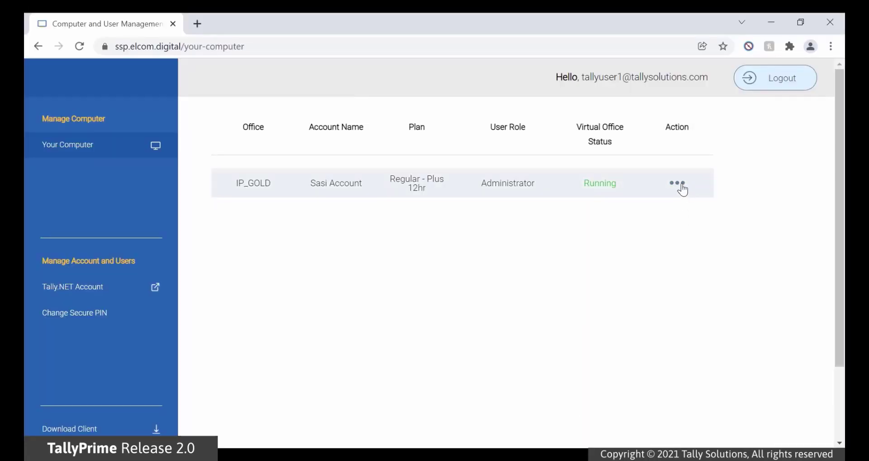
click(679, 185)
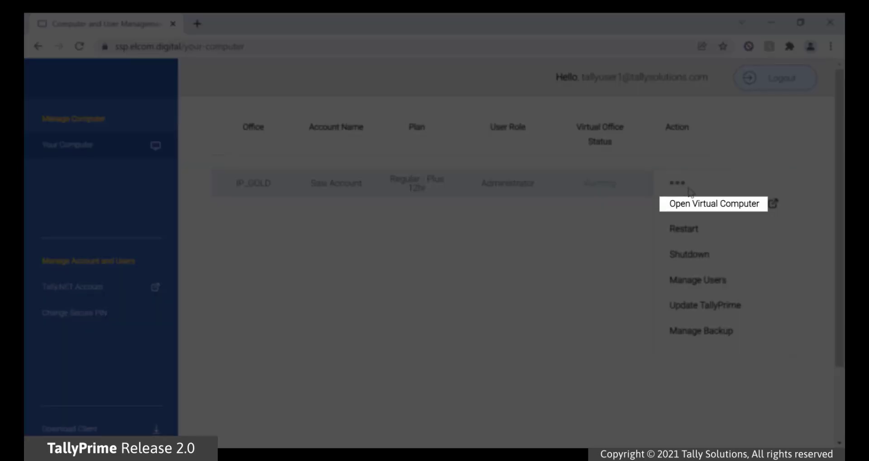
click(738, 207)
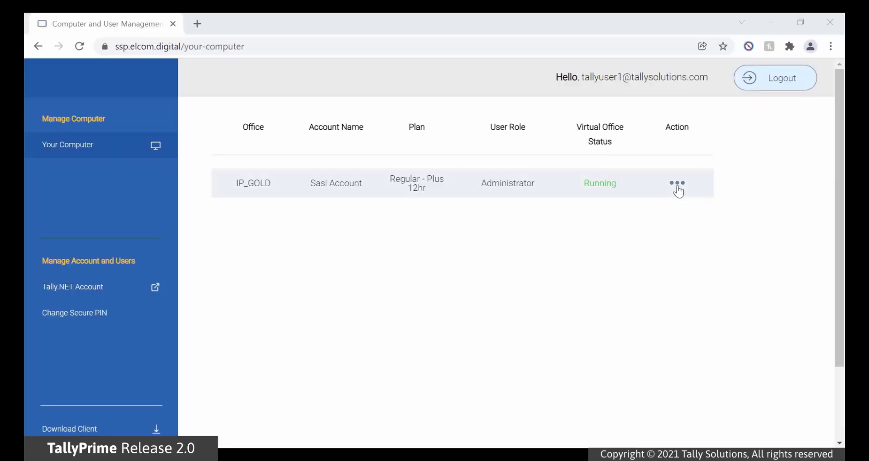
- Add a user to IP_GOLD by their Tally.NET ID, with role Administrator and status Active
click(677, 186)
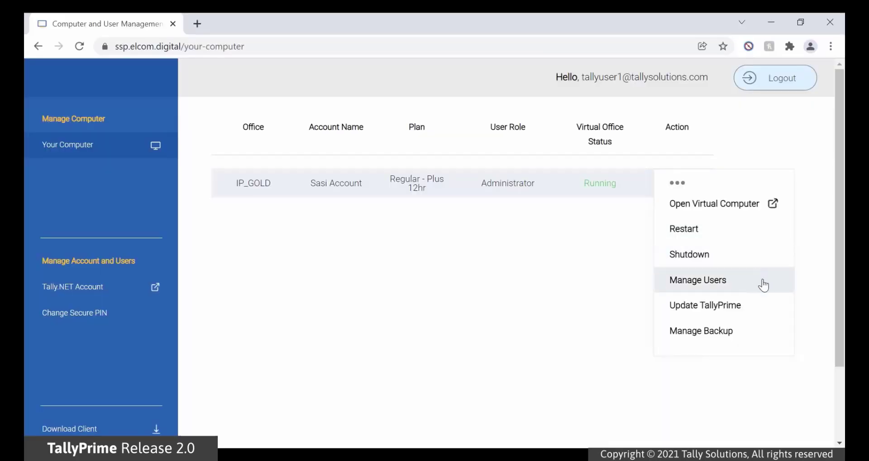
click(763, 285)
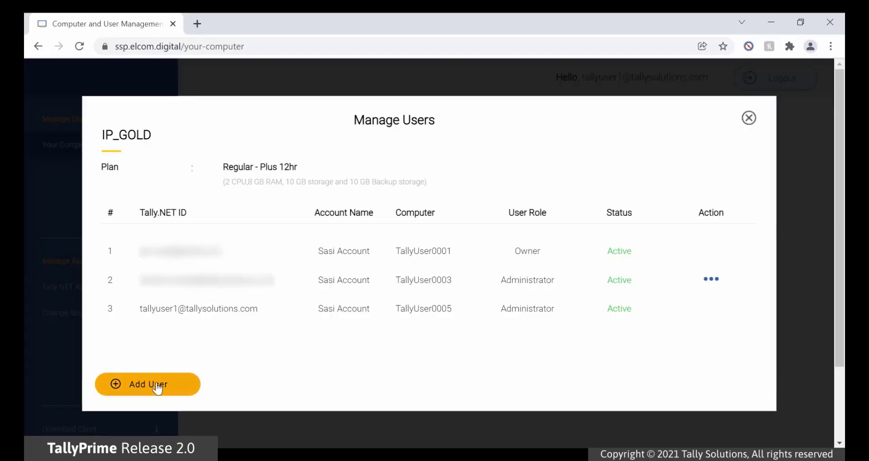
click(157, 387)
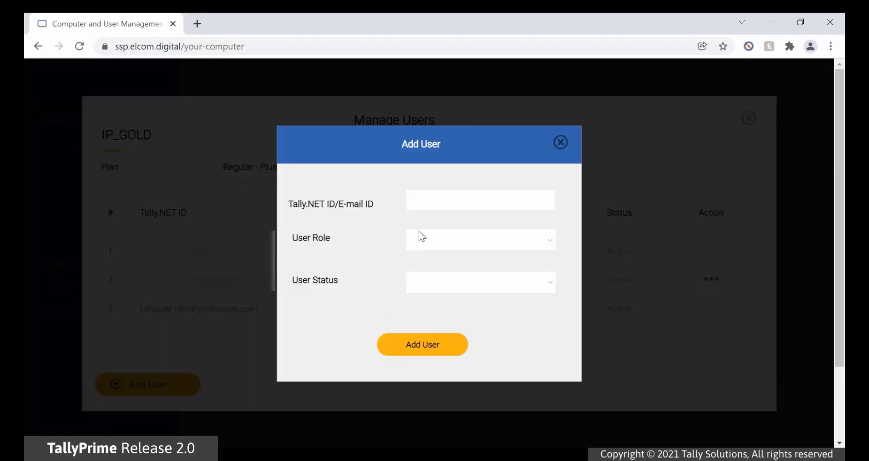
click(421, 205)
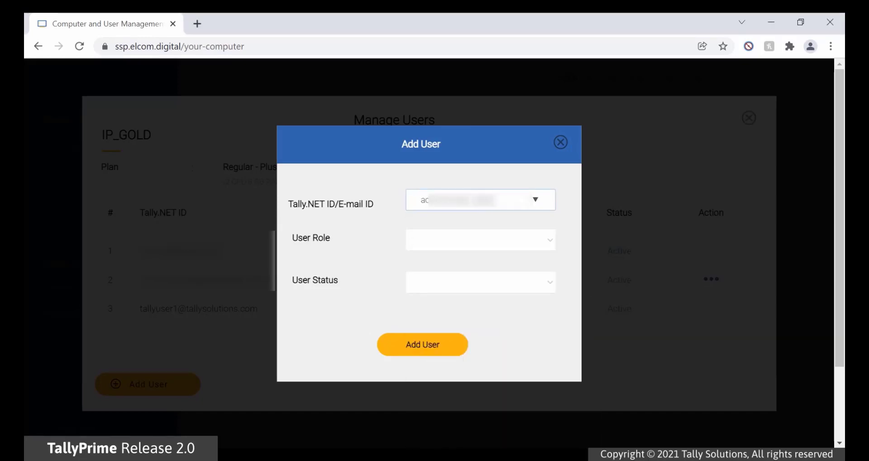
key(Tab)
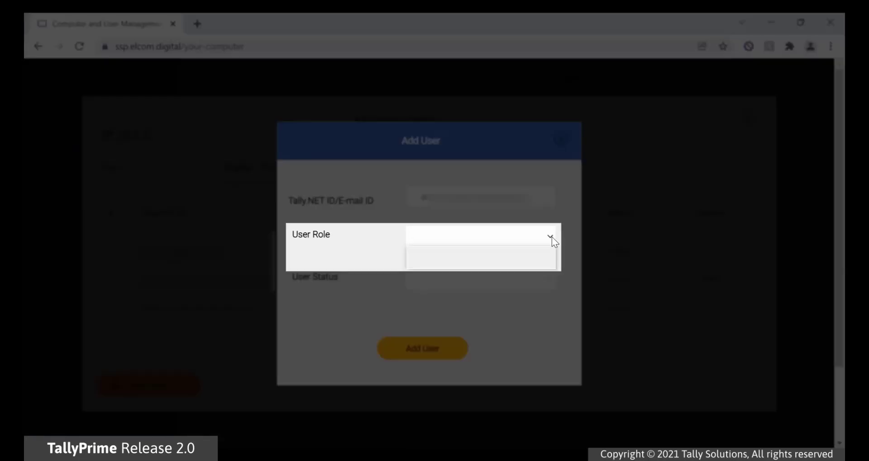
click(550, 236)
key(Up)
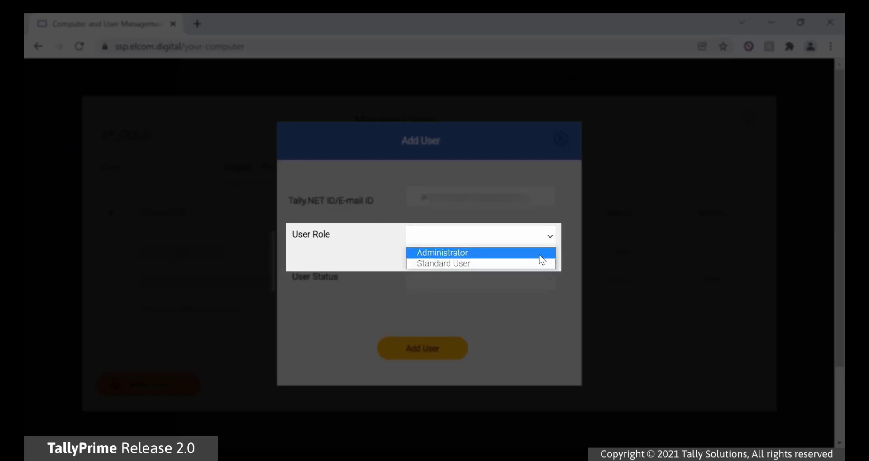
key(Return)
click(550, 280)
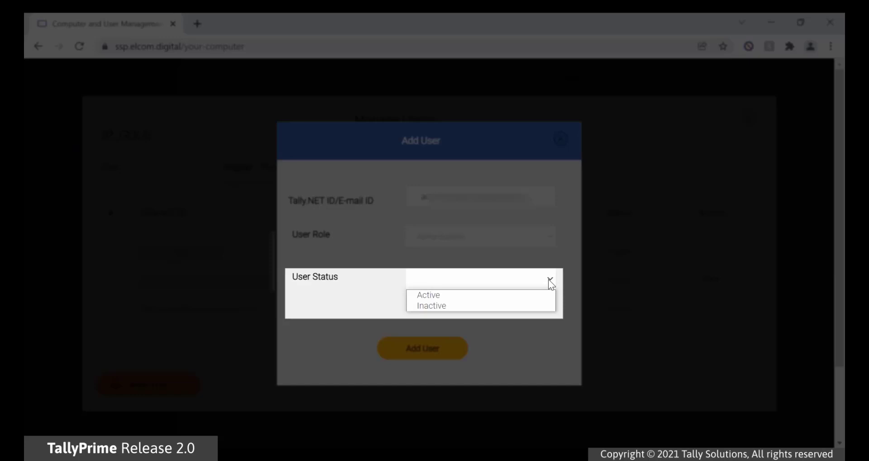
click(538, 296)
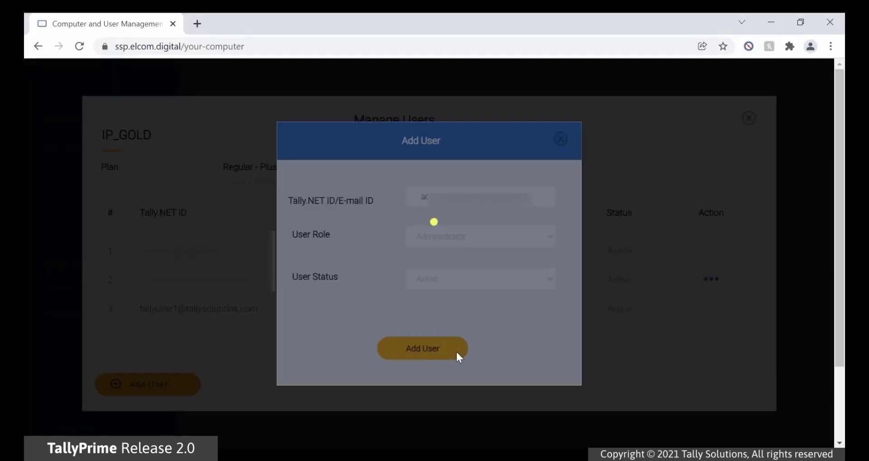
click(458, 353)
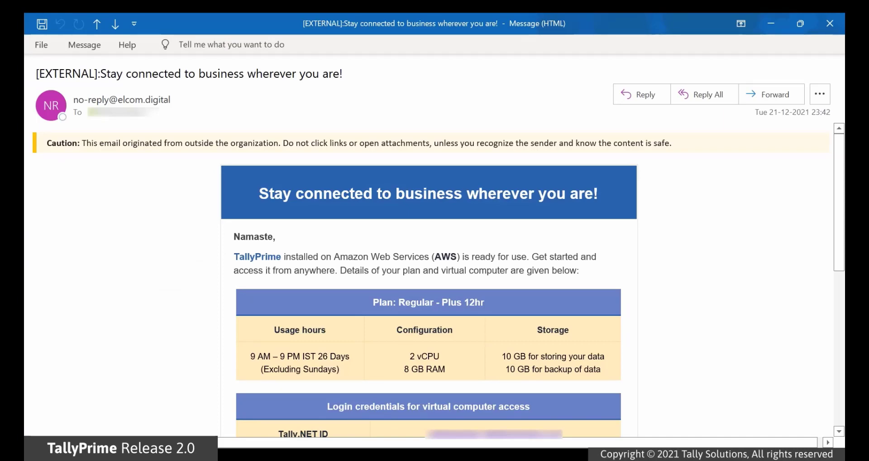
- Scroll the welcome e-mail down to the Regular - Plus 12hr plan and login credentials table
scroll(699, 324, down, 5)
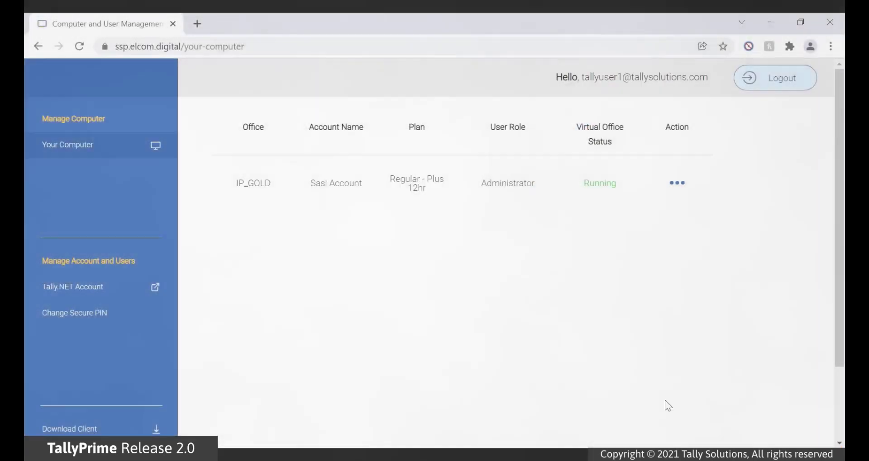
- Open IP_GOLD's Manage Users list and bring up Edit User for the second user
click(677, 183)
click(713, 279)
click(713, 280)
click(695, 302)
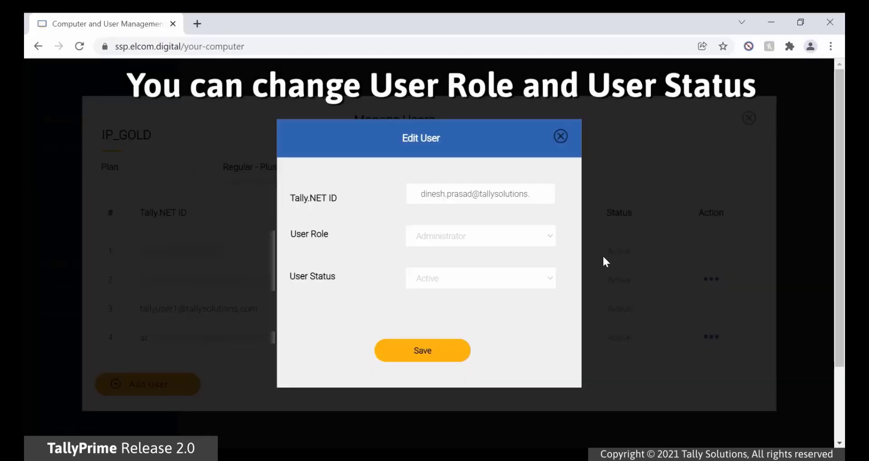
- Keep the second user as Administrator but change their status to Inactive
click(549, 237)
click(551, 238)
click(552, 286)
click(549, 304)
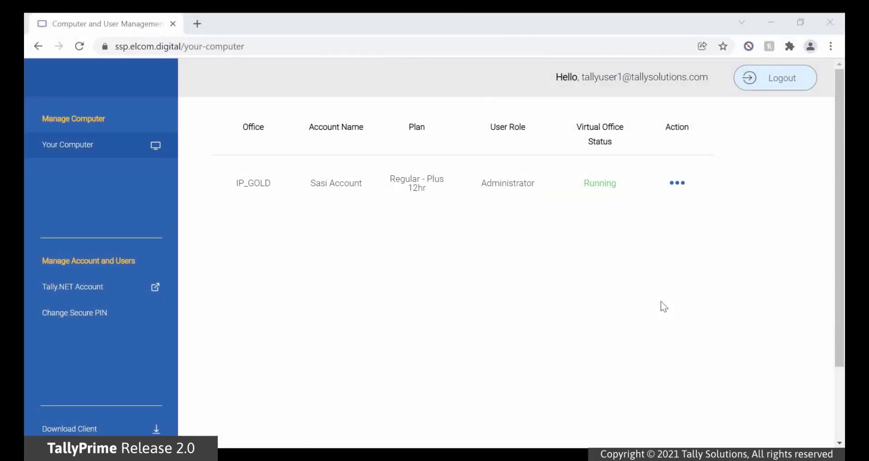
- Delete the fourth user from IP_GOLD's user list
click(679, 184)
click(741, 281)
click(717, 343)
click(702, 306)
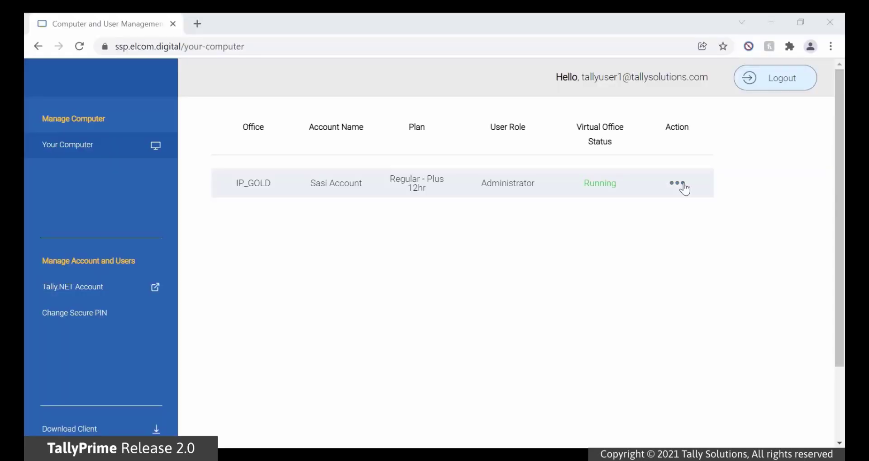
- Take a manual Backup Now of IP_GOLD from its Manage Backup page
click(684, 187)
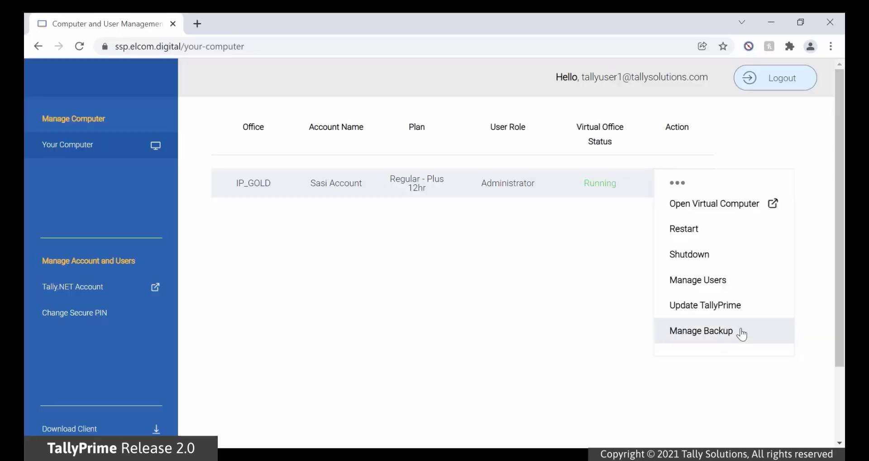
click(741, 334)
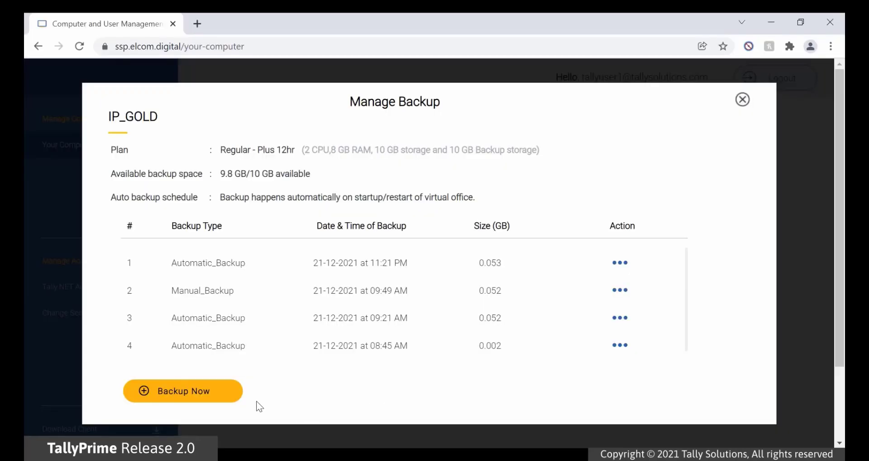
click(212, 397)
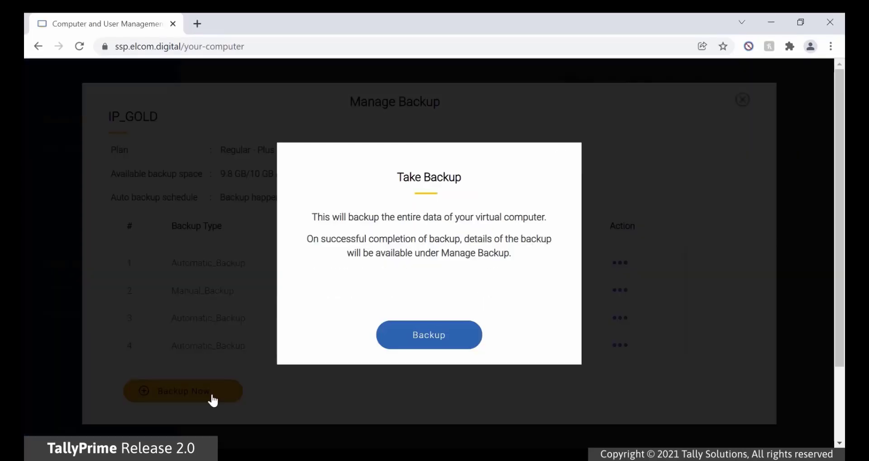
click(468, 343)
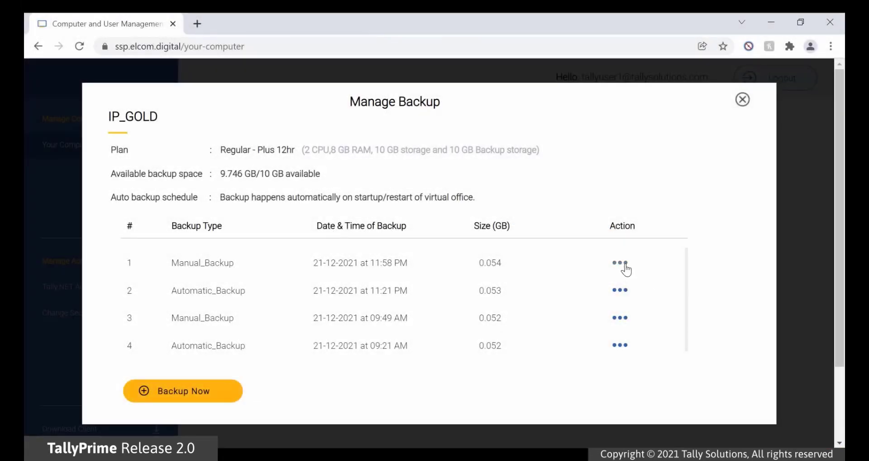
- Download the newest backup's Shared_Data file as shared.zip
click(622, 264)
click(668, 287)
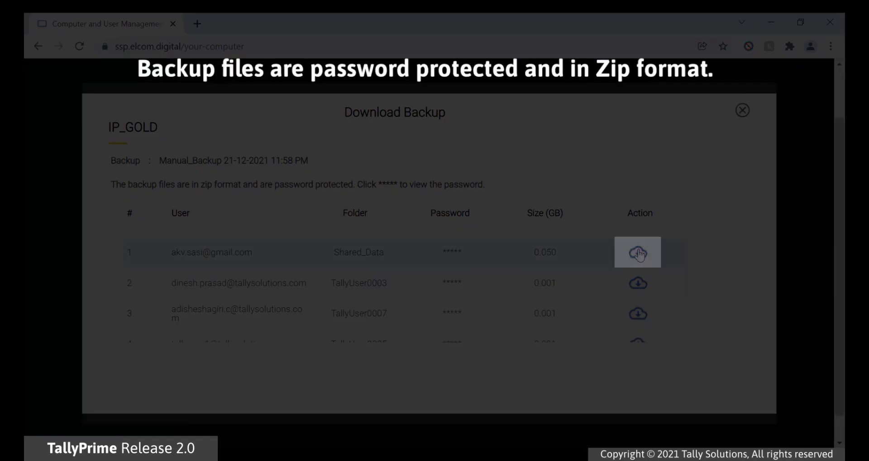
click(639, 254)
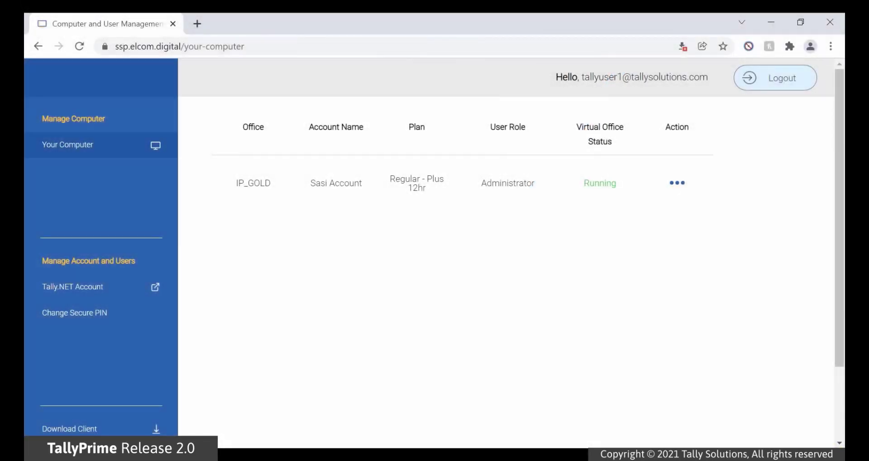
click(677, 183)
click(689, 345)
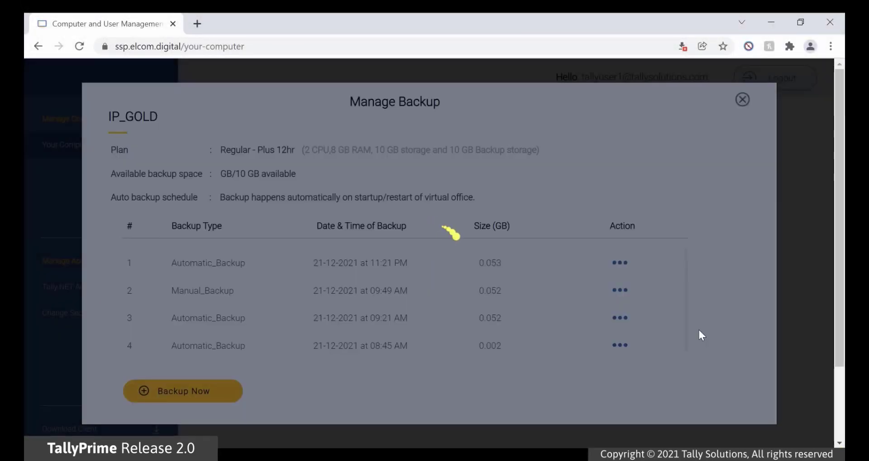
click(623, 292)
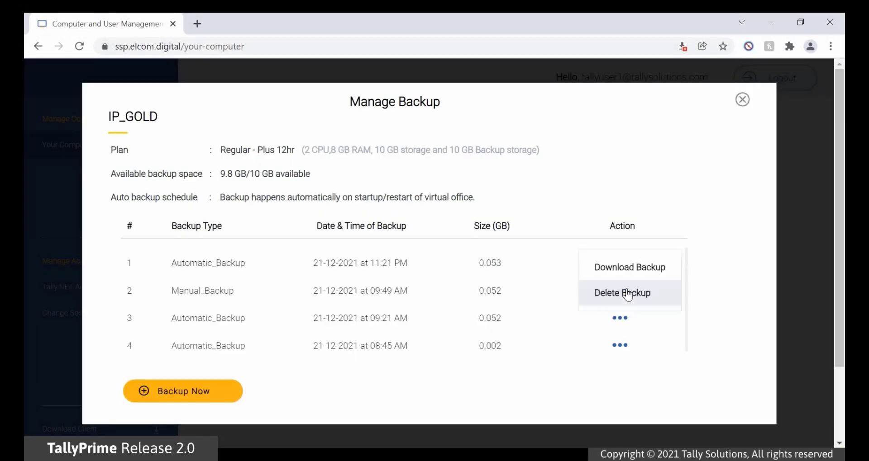
click(659, 299)
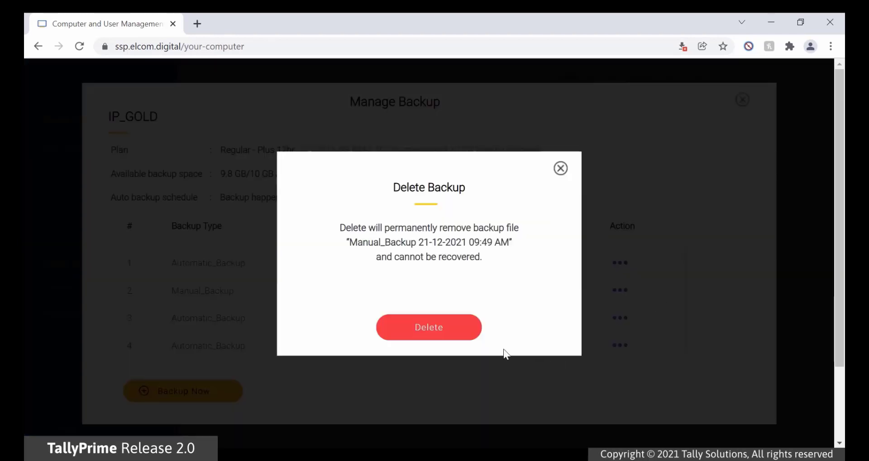
click(455, 332)
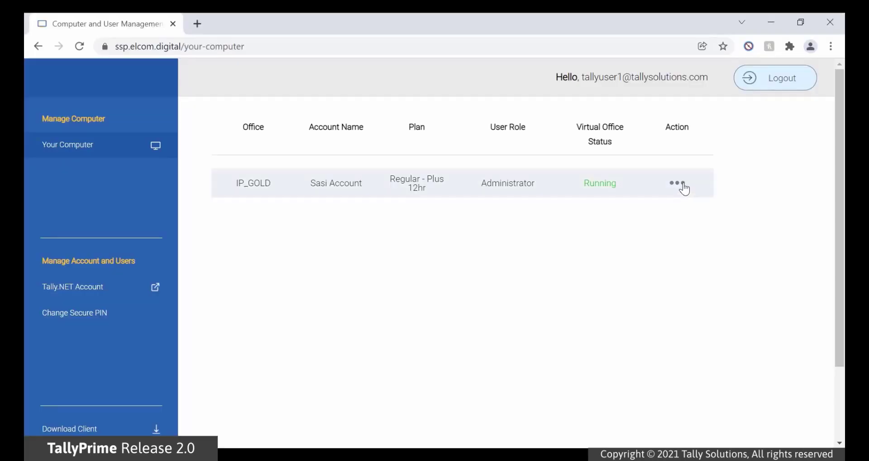
- Restart the IP_GOLD virtual office and wait until it shows Running again
click(683, 186)
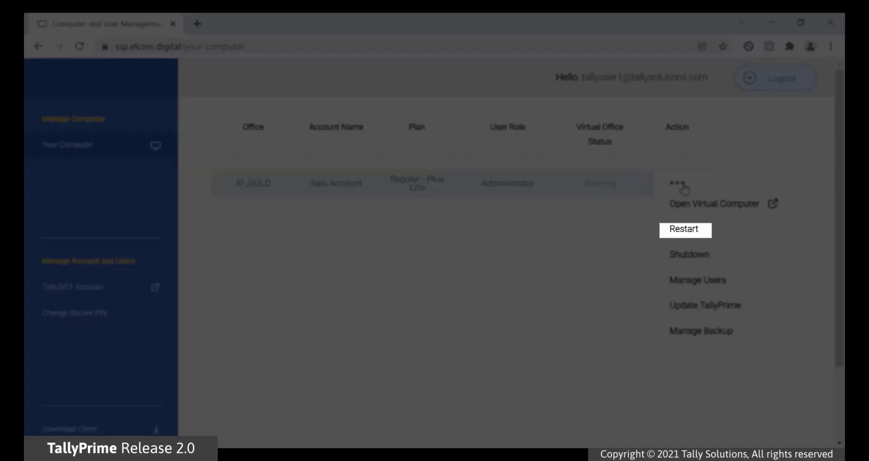
click(716, 234)
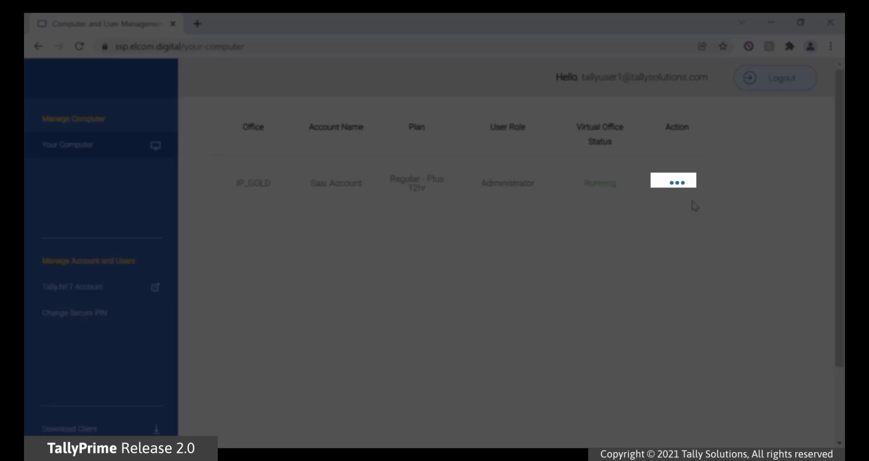
click(679, 183)
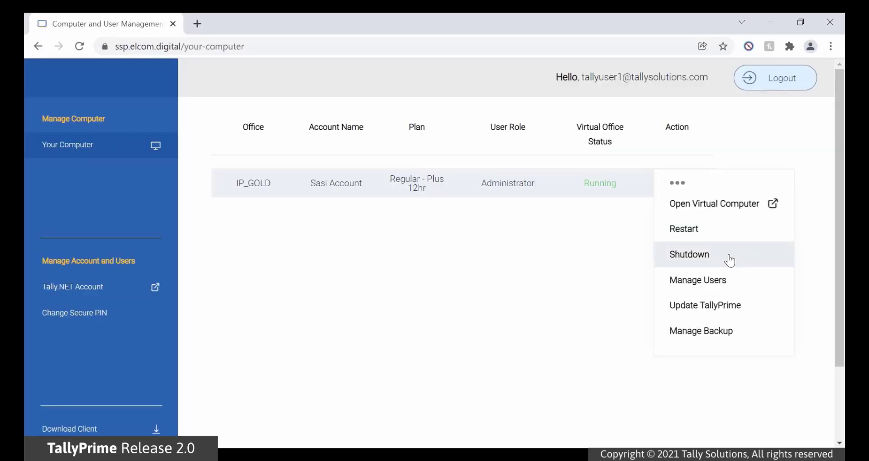
- Shut down the IP_GOLD virtual office, confirming until its status reads Stopped
click(728, 256)
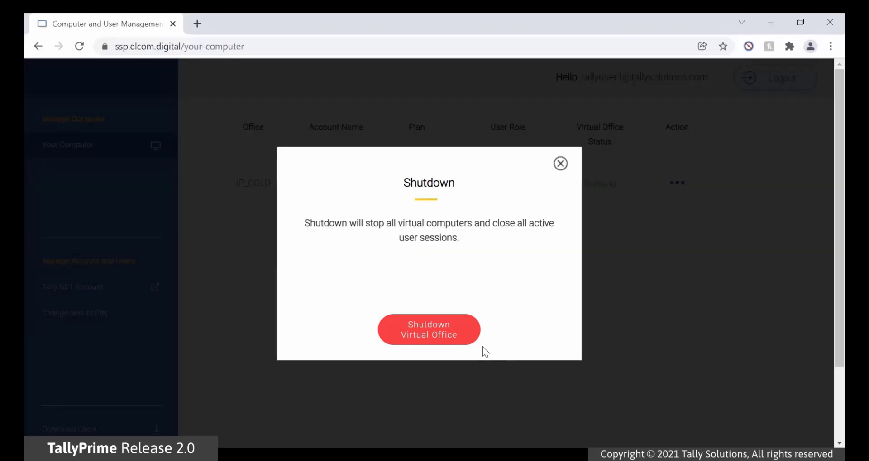
click(470, 337)
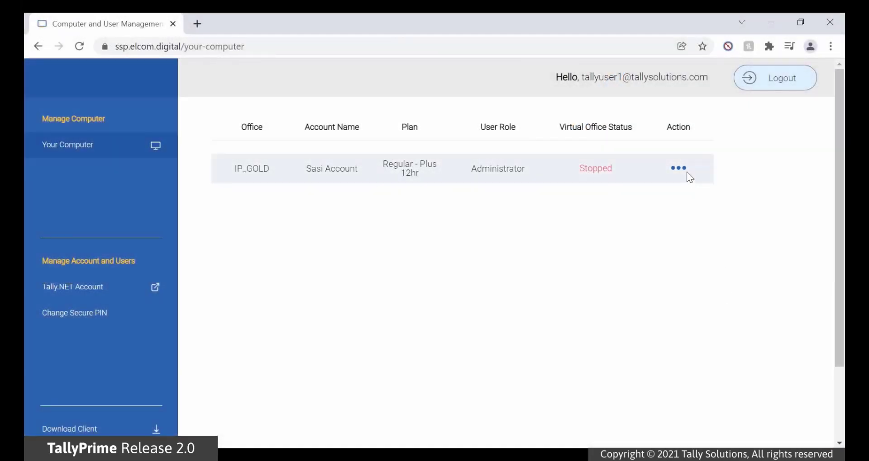
click(683, 171)
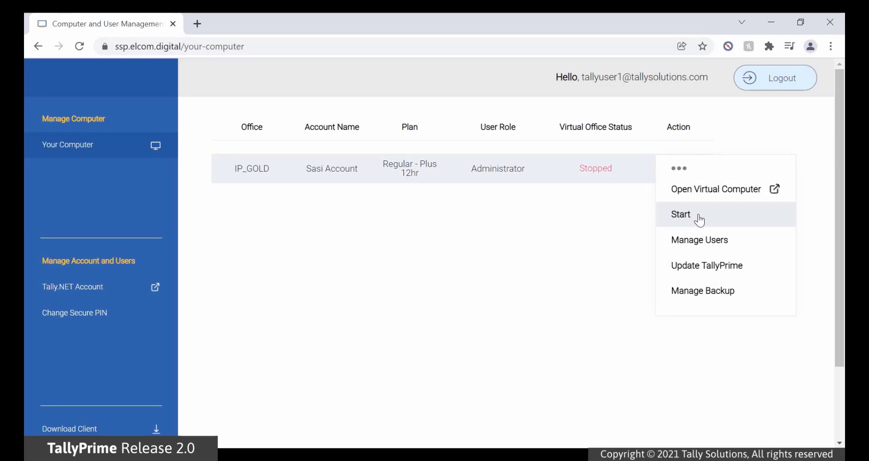
- Start the stopped IP_GOLD virtual office from its Action menu
click(697, 217)
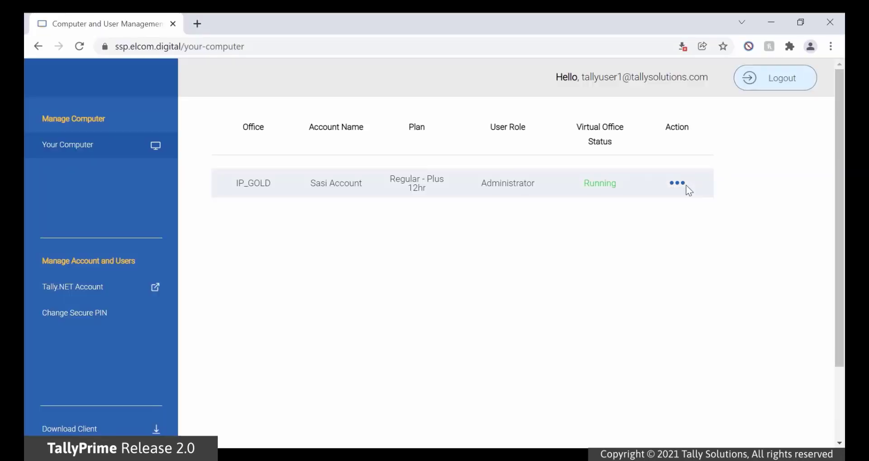
- Update the IP_GOLD office from TallyPrime Release 2.0.1 to Release 2.1
click(685, 187)
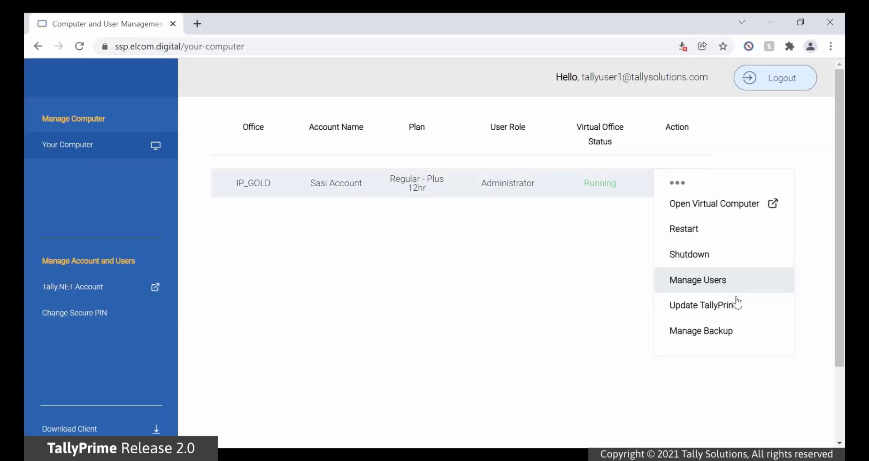
click(740, 308)
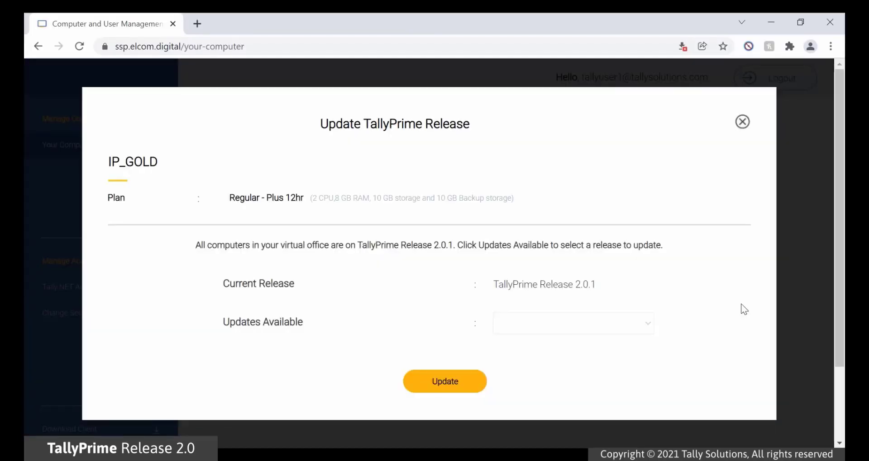
click(650, 326)
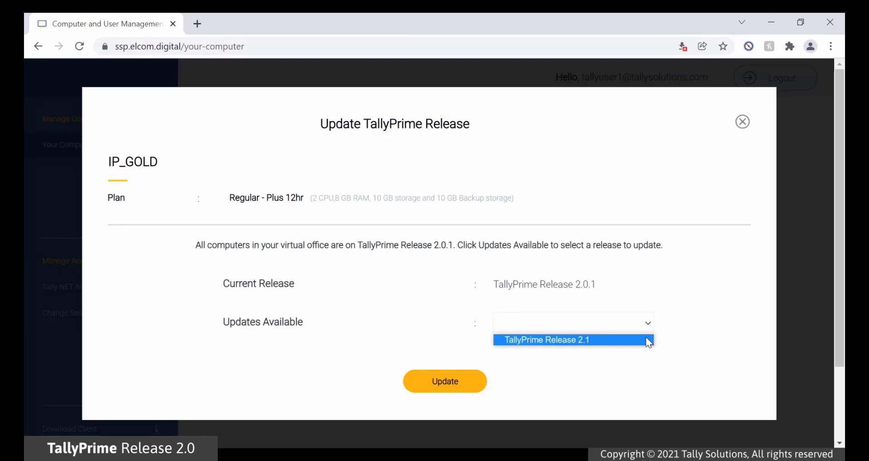
click(648, 341)
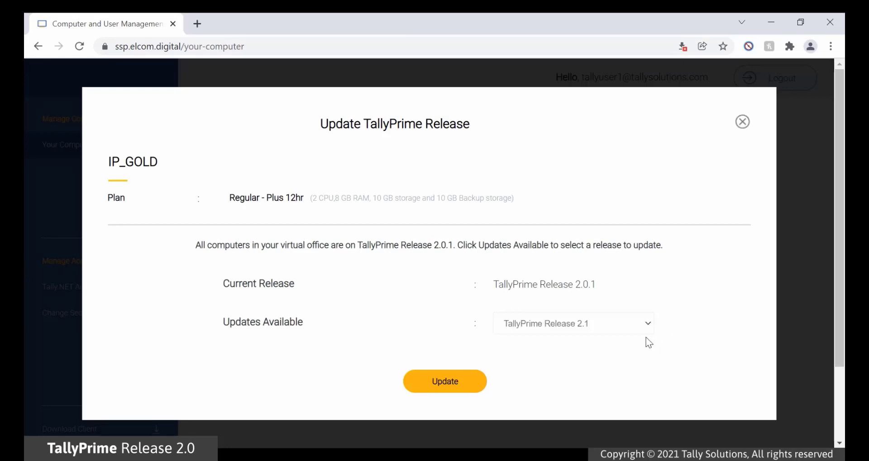
click(472, 388)
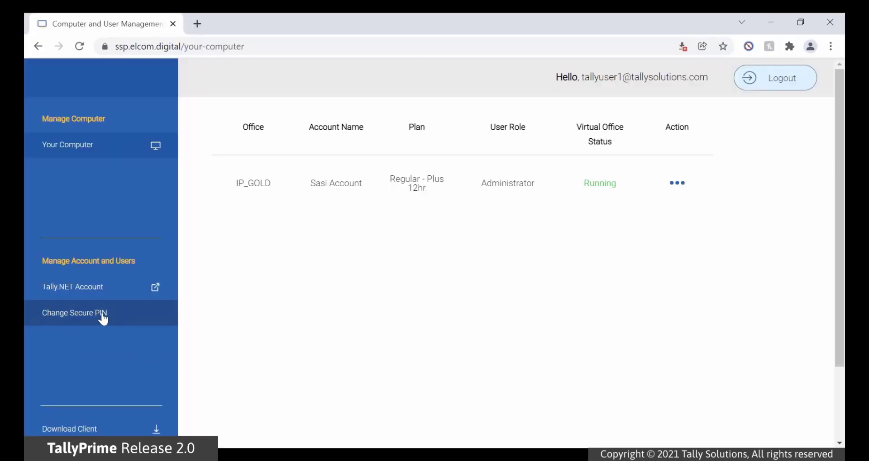
click(104, 319)
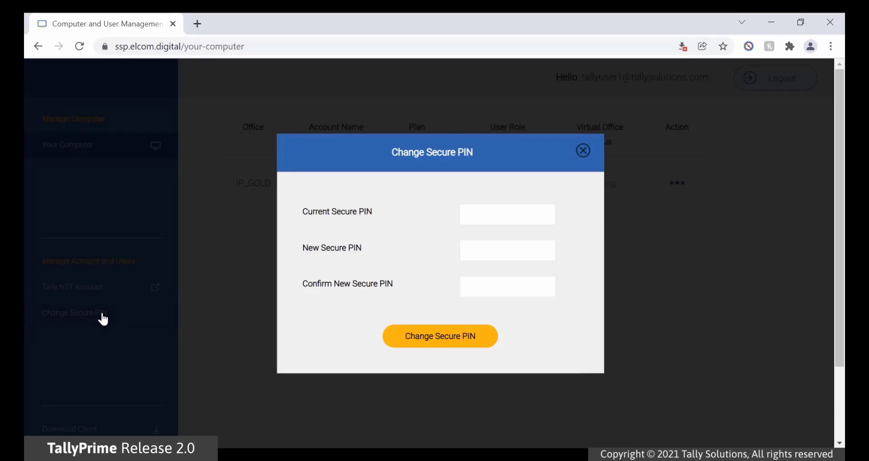
- Enter the current secure PIN, the new PIN and its confirmation, submit, and return to login
click(472, 218)
text(123456)
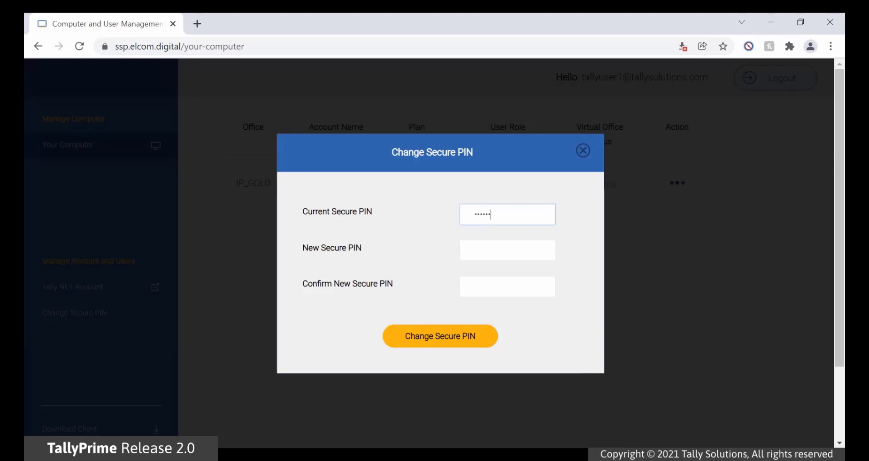
click(508, 251)
text(123456)
click(507, 287)
text(123456)
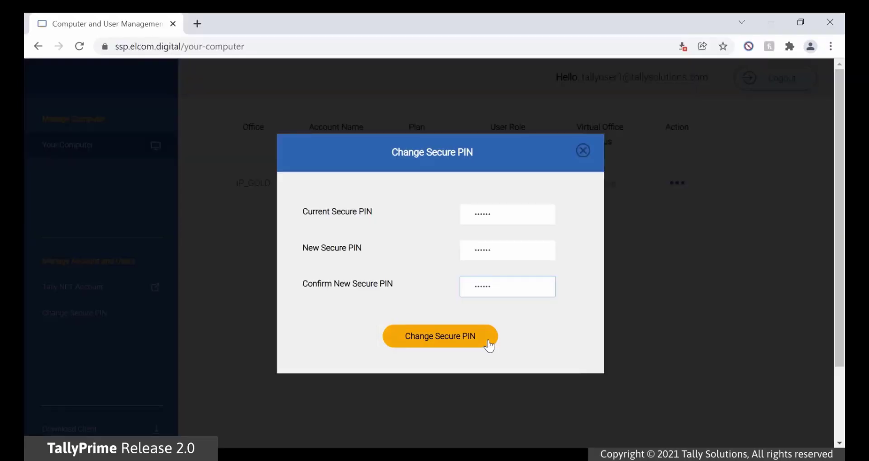
click(489, 342)
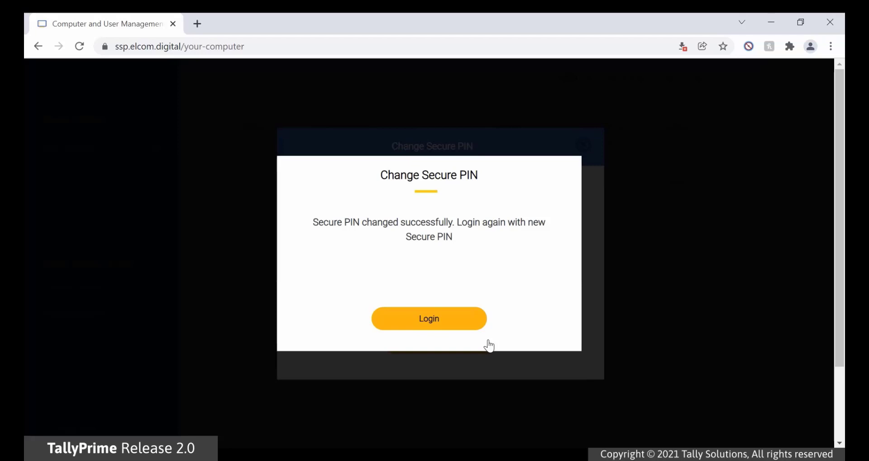
click(471, 329)
click(425, 215)
- Log in with the account e-mail, the account password and the new secure PIN
key(Tab)
text(tally@123)
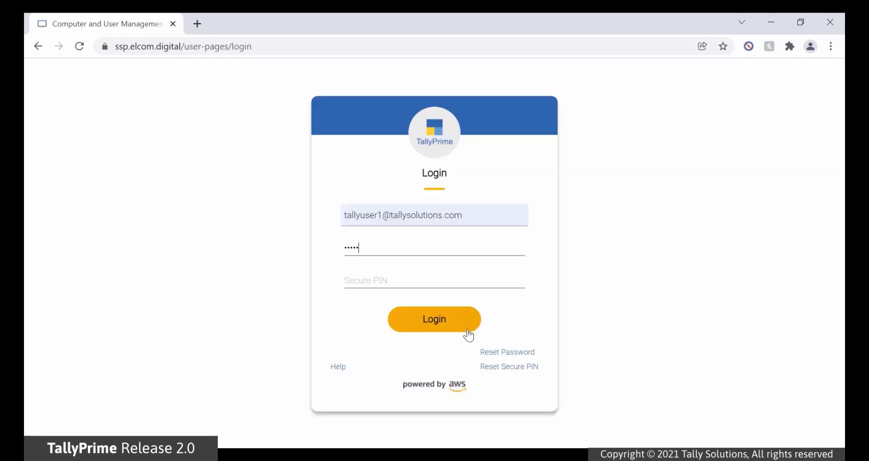
key(Tab)
text(1234)
click(468, 332)
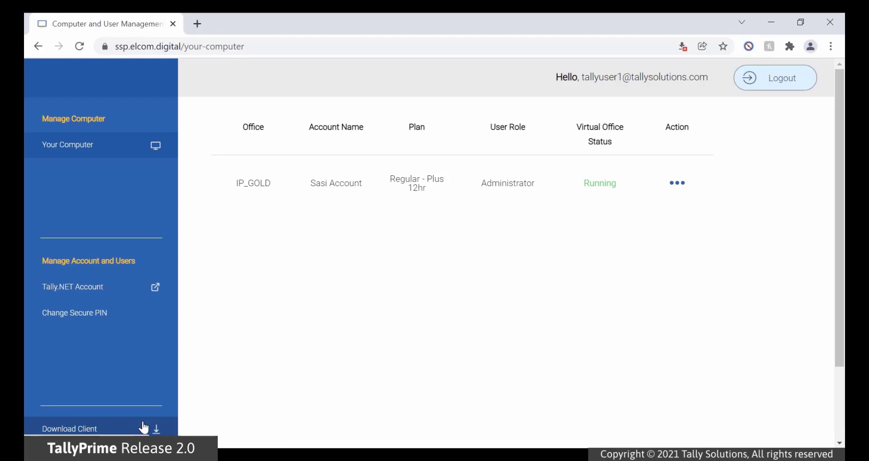
- Download the Online Installer of the Virtual Computer Connection client from the Download Client page
click(143, 428)
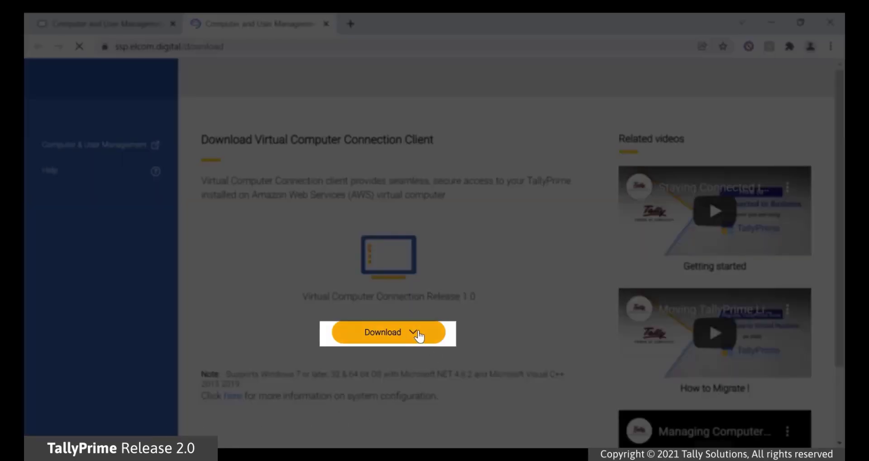
click(417, 334)
click(447, 367)
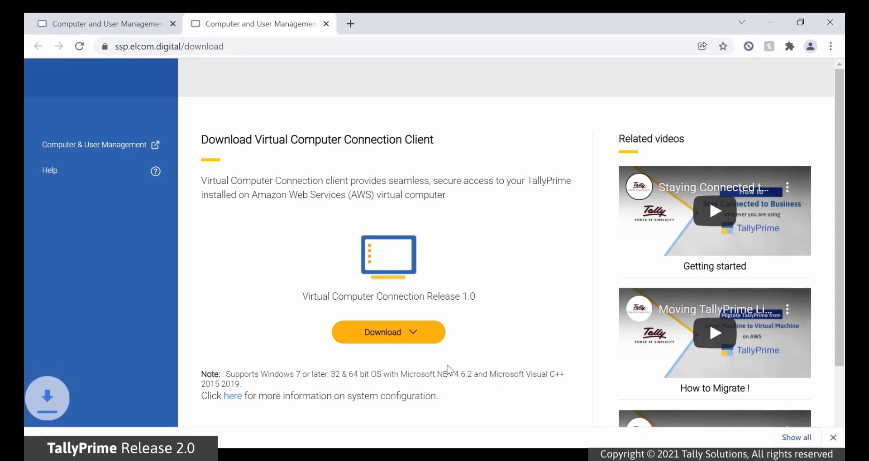